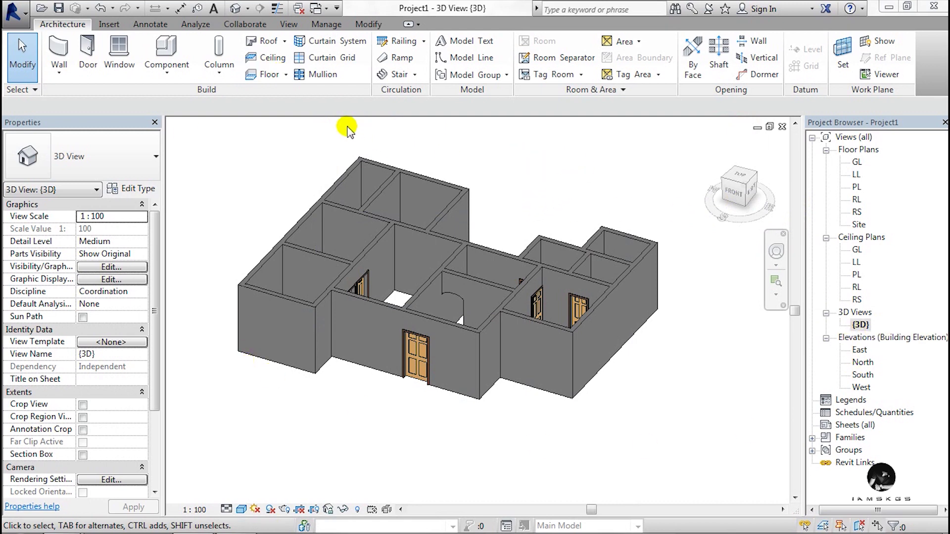
# Open the South elevation, select its five levels, and start the Level tool with LL
pyautogui.doubleClick(864, 375)
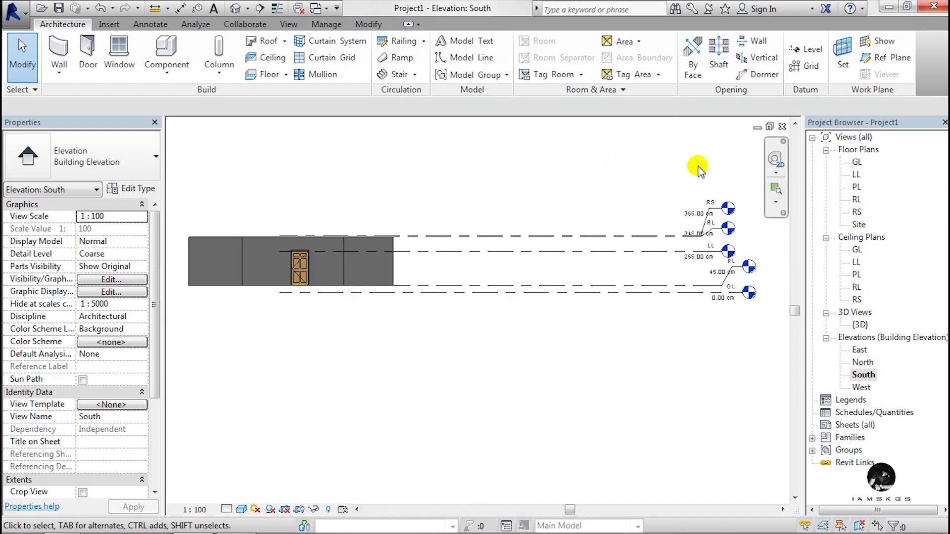
pyautogui.moveTo(735, 172); pyautogui.dragTo(688, 361)
pyautogui.click(758, 346)
pyautogui.moveTo(657, 190); pyautogui.dragTo(610, 233)
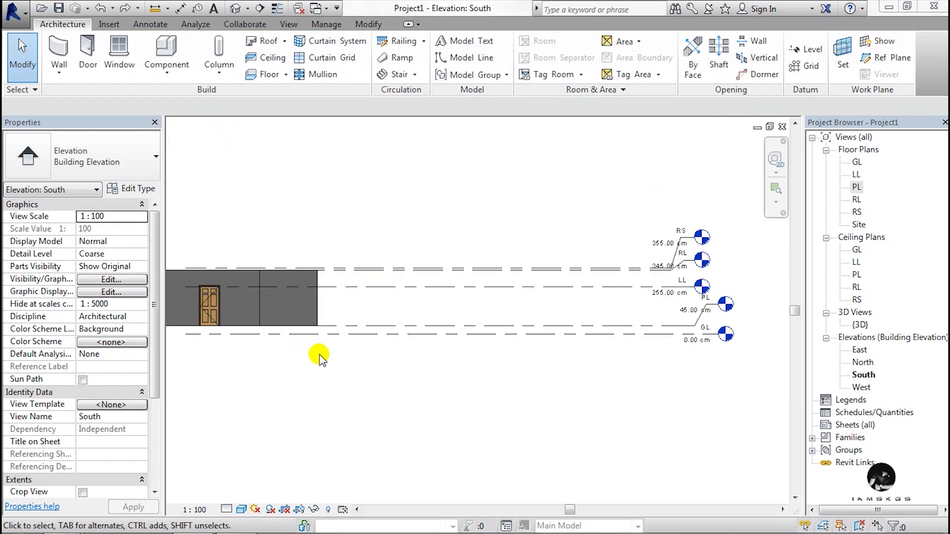
pyautogui.press('l')
pyautogui.press('l')
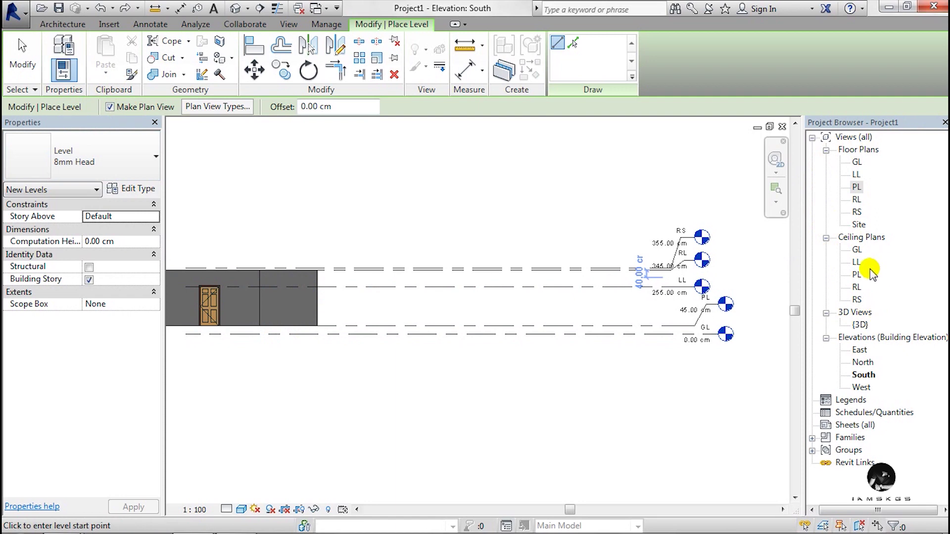
# Place the new PP level line at 145.00 cm with Make Plan View turned off
pyautogui.click(128, 107)
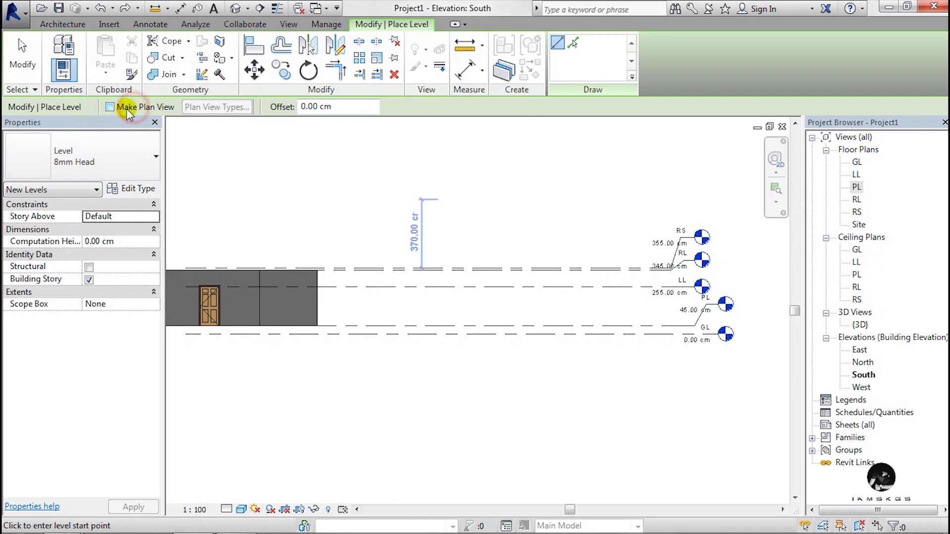
pyautogui.click(299, 307)
pyautogui.click(462, 302)
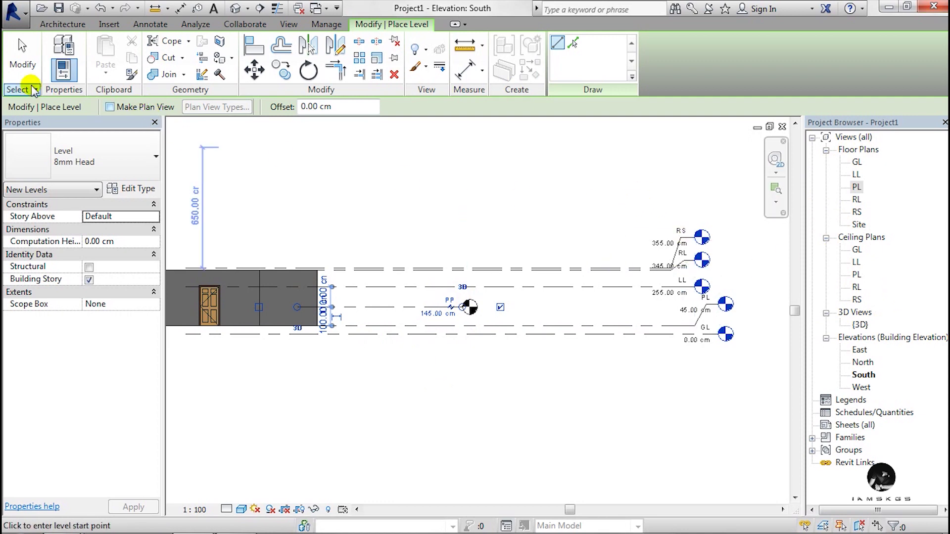
pyautogui.click(19, 64)
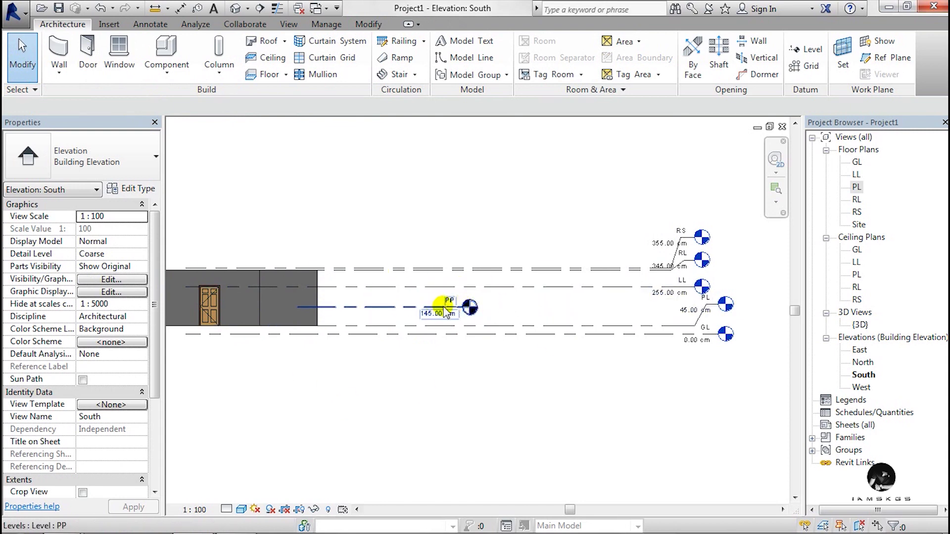
# With level PP selected, start a new Floor Plan from View > Plan Views
pyautogui.click(470, 307)
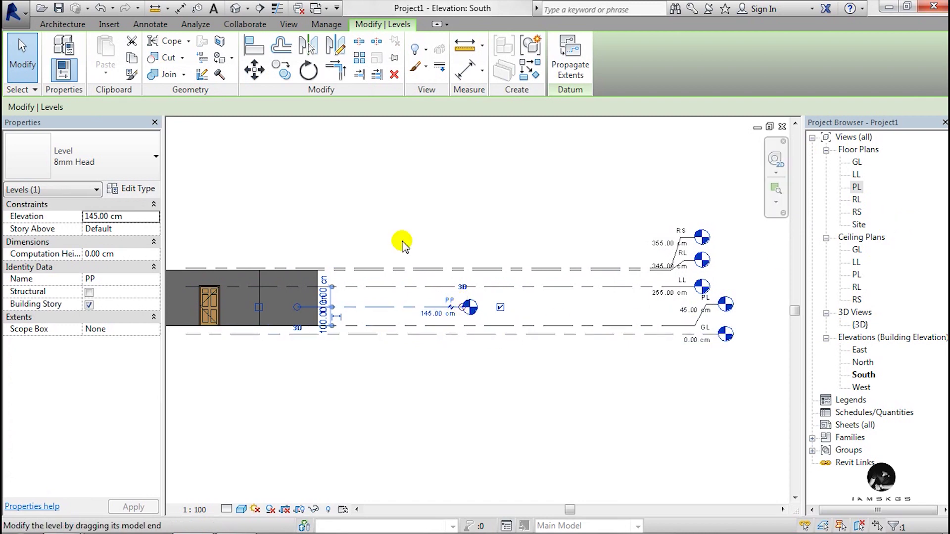
pyautogui.click(289, 24)
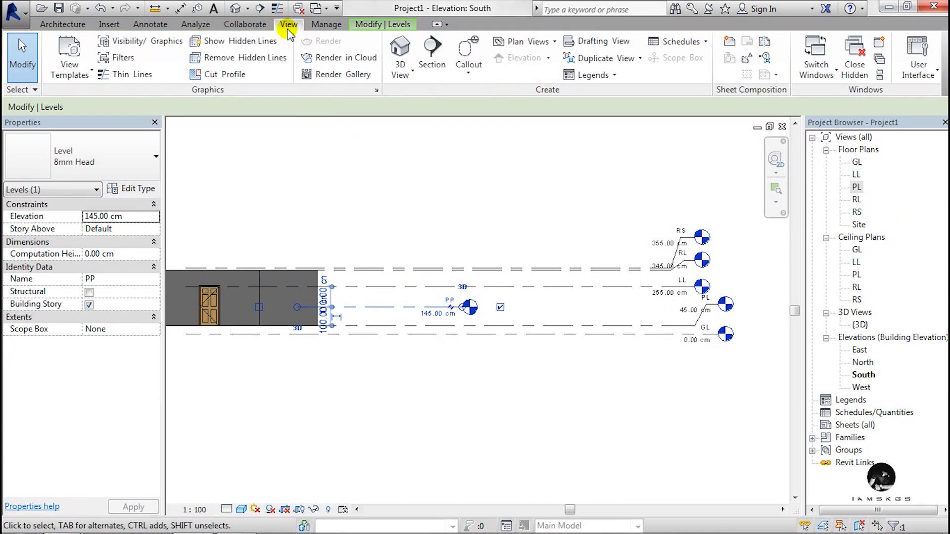
pyautogui.click(534, 44)
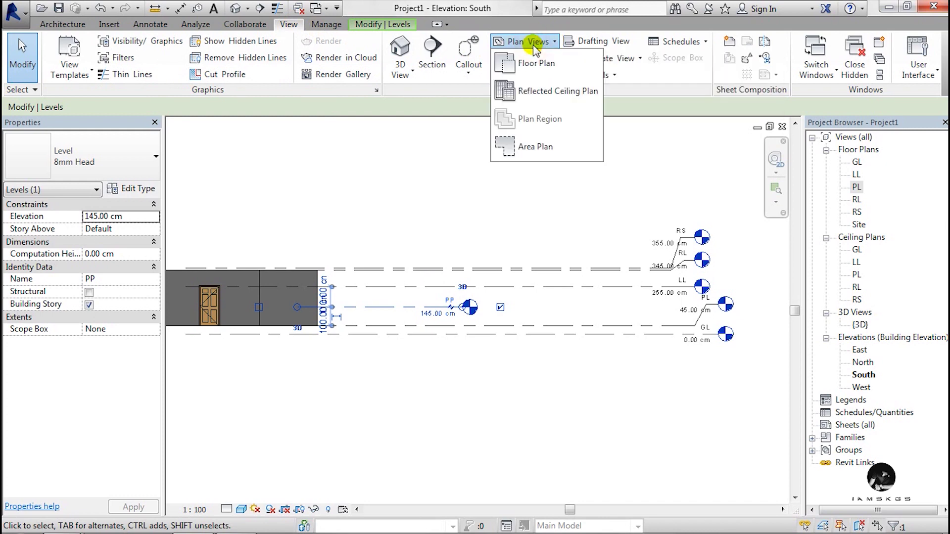
pyautogui.click(551, 70)
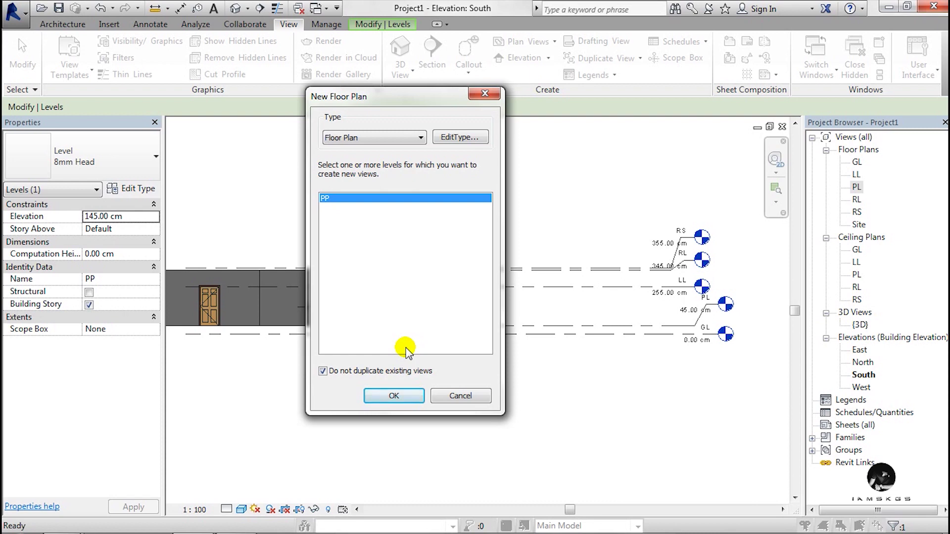
# Create the PP floor plan view by choosing level PP and confirming
pyautogui.click(352, 207)
pyautogui.click(332, 201)
pyautogui.click(394, 396)
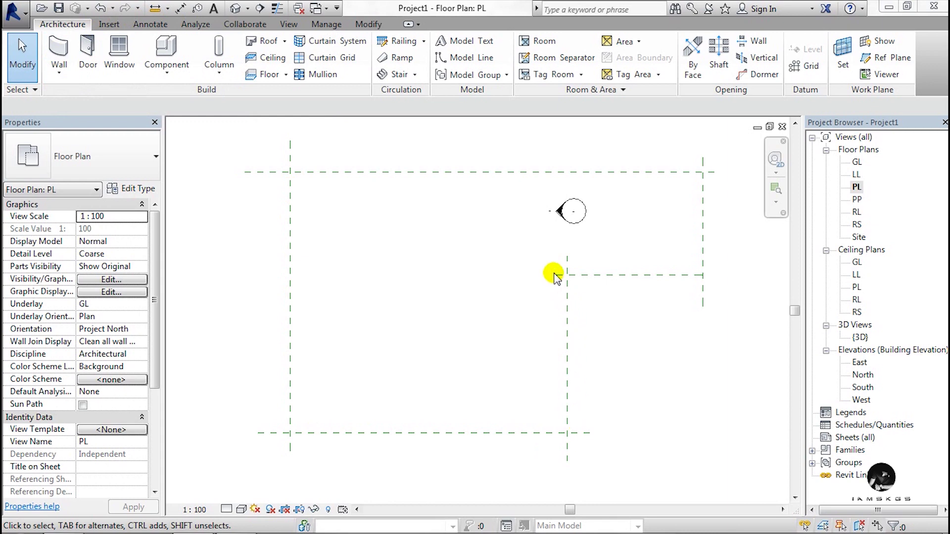
pyautogui.moveTo(405, 293); pyautogui.dragTo(434, 276, button='middle')
pyautogui.press('3')
pyautogui.press('d')
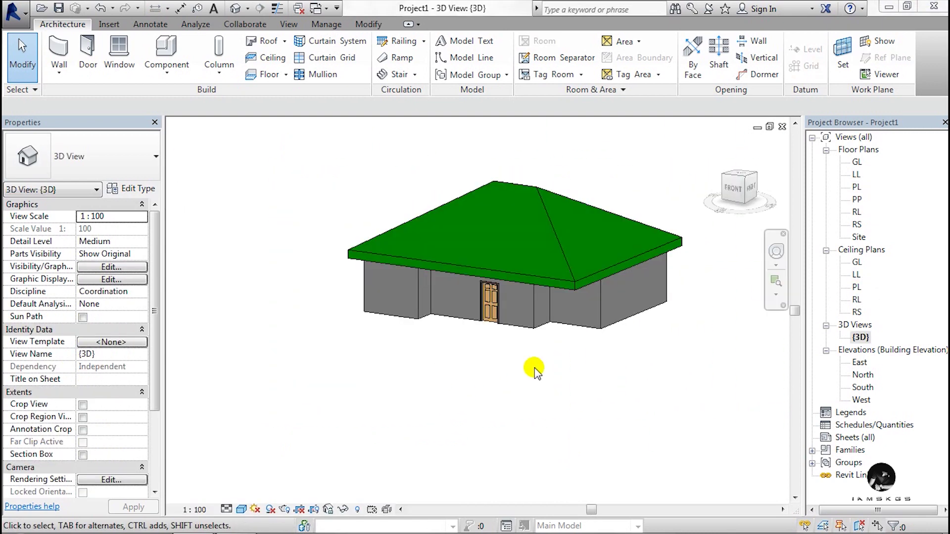
pyautogui.click(775, 251)
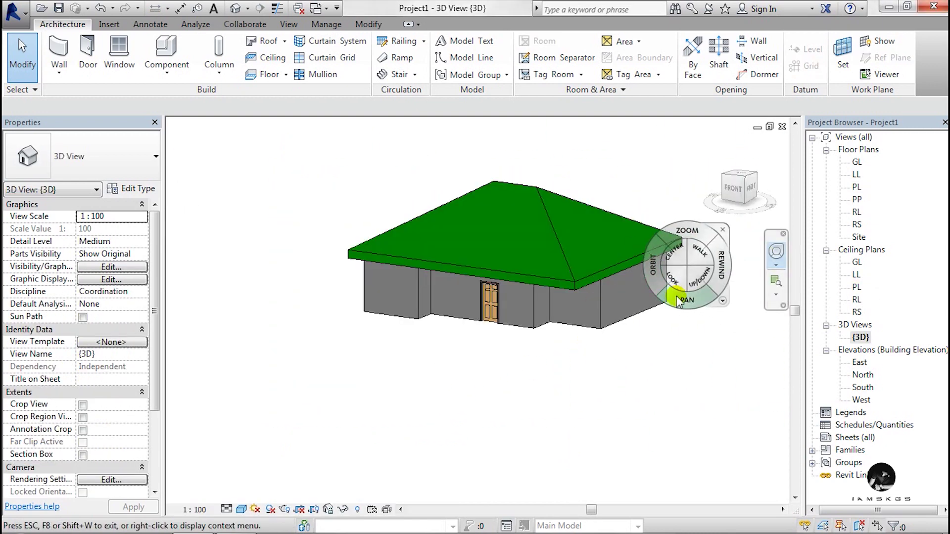
pyautogui.moveTo(654, 268)
pyautogui.mouseDown()
pyautogui.moveTo(616, 263)
pyautogui.moveTo(631, 214)
pyautogui.moveTo(676, 233)
pyautogui.moveTo(613, 297)
pyautogui.moveTo(671, 263)
pyautogui.moveTo(576, 335)
pyautogui.mouseUp()
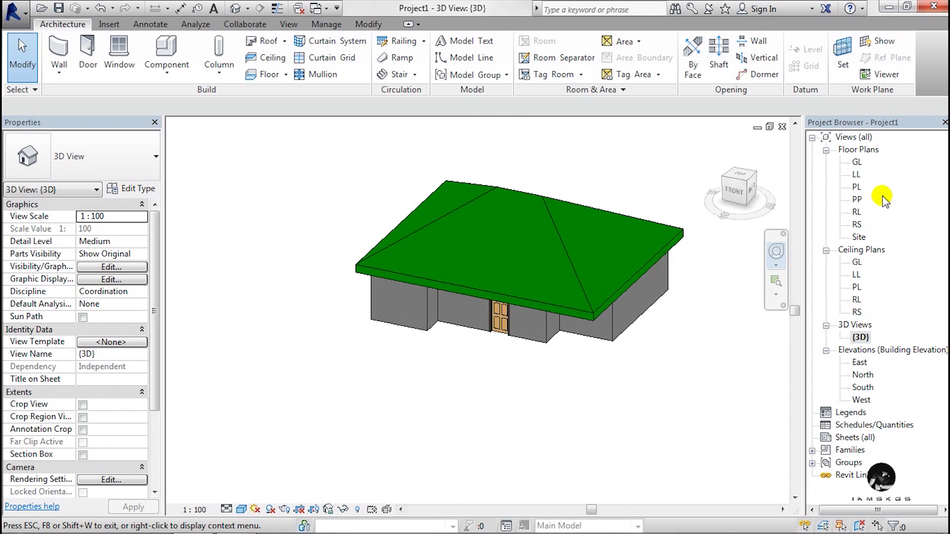
pyautogui.doubleClick(857, 187)
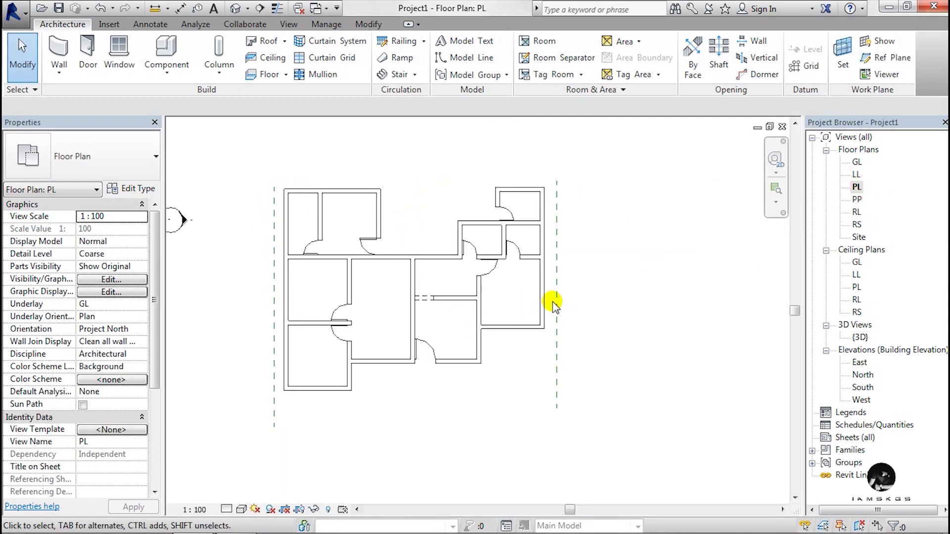
# Pan and zoom the PL floor plan to view the room walls and door swings
pyautogui.moveTo(551, 297); pyautogui.dragTo(421, 307, button='middle')
pyautogui.scroll(3, 422, 309)
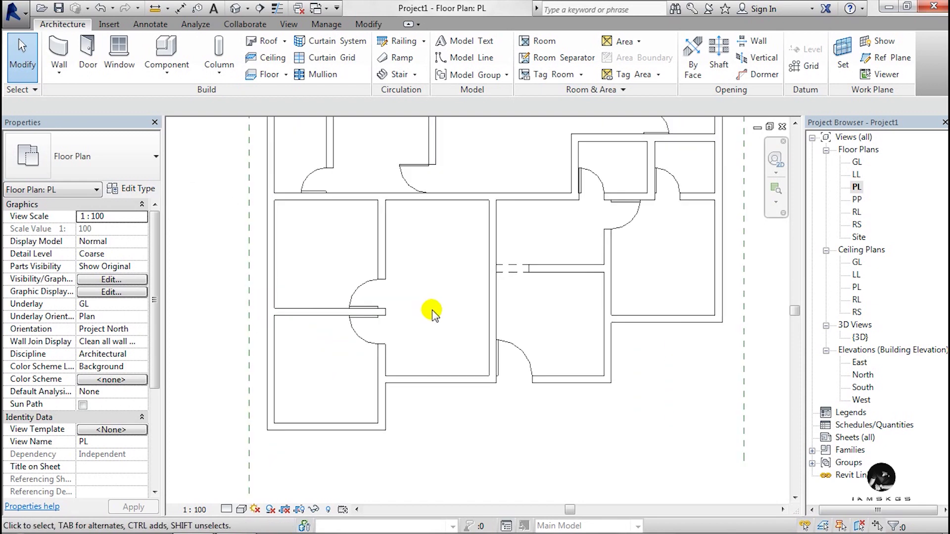
pyautogui.scroll(-1, 425, 310)
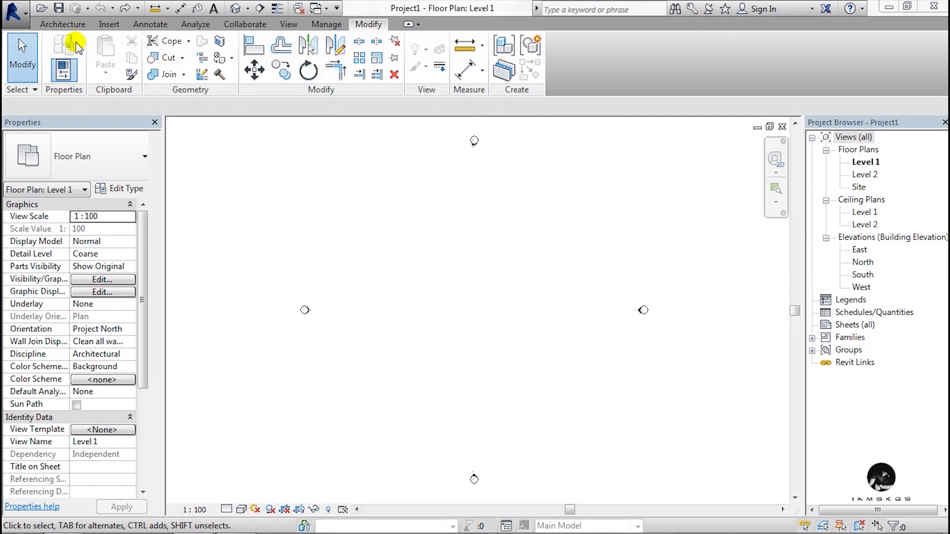
# Draw the first reference planes on Level 1: a vertical, a horizontal, and a second vertical
pyautogui.click(74, 24)
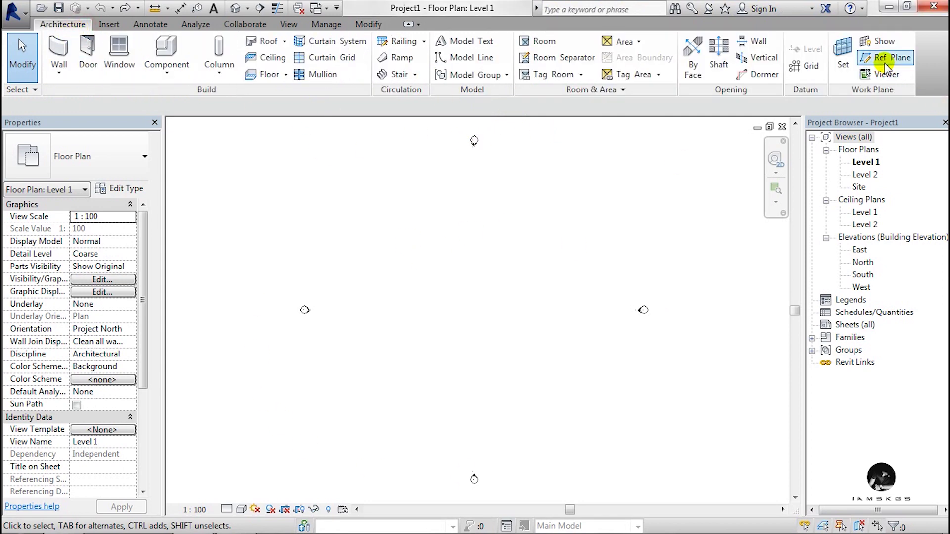
pyautogui.click(883, 58)
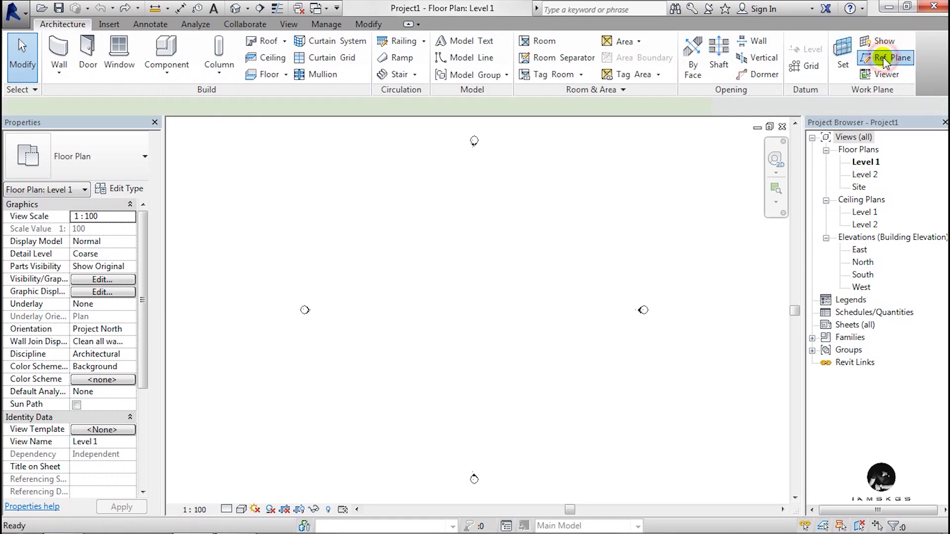
pyautogui.click(384, 234)
pyautogui.click(382, 445)
pyautogui.click(360, 386)
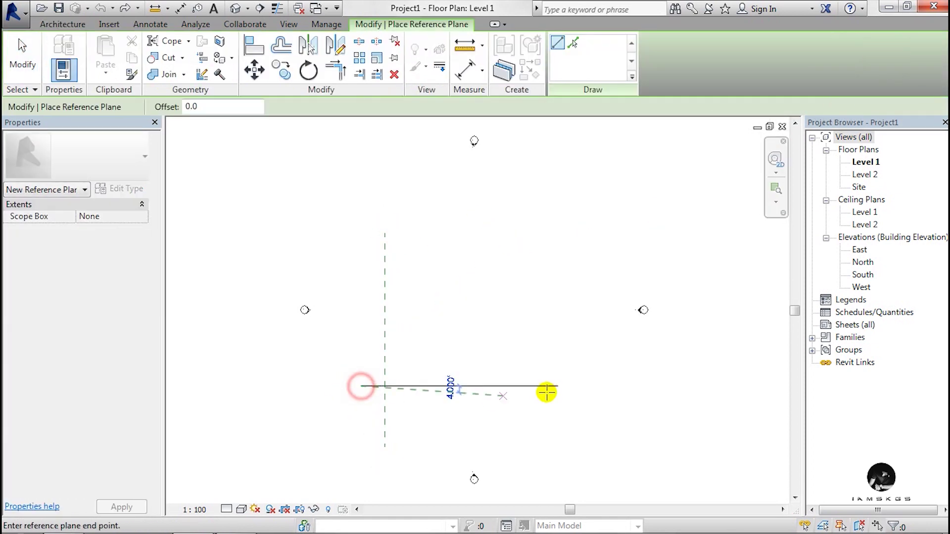
pyautogui.click(600, 386)
pyautogui.click(600, 426)
pyautogui.click(597, 155)
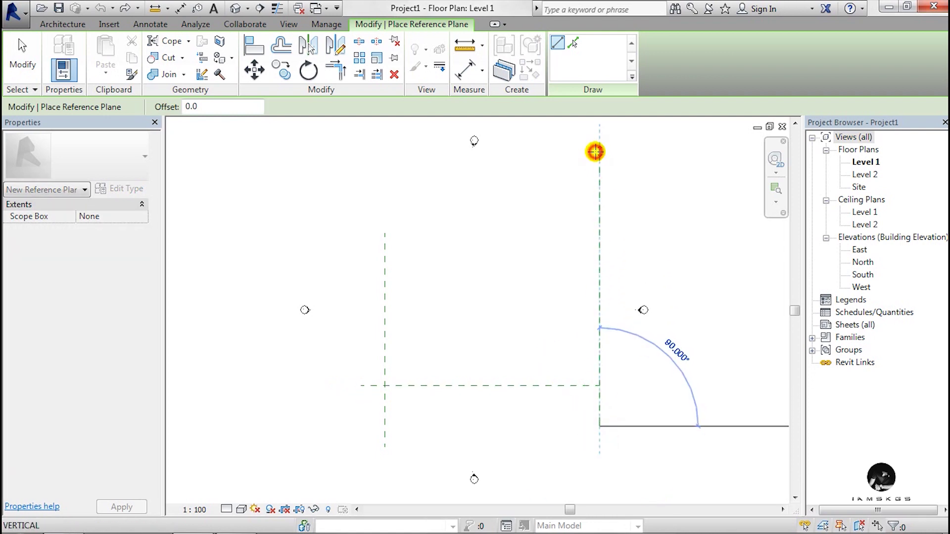
# Add upper horizontal, inner vertical and short horizontal reference planes forming the step, then exit
pyautogui.click(439, 183)
pyautogui.click(639, 184)
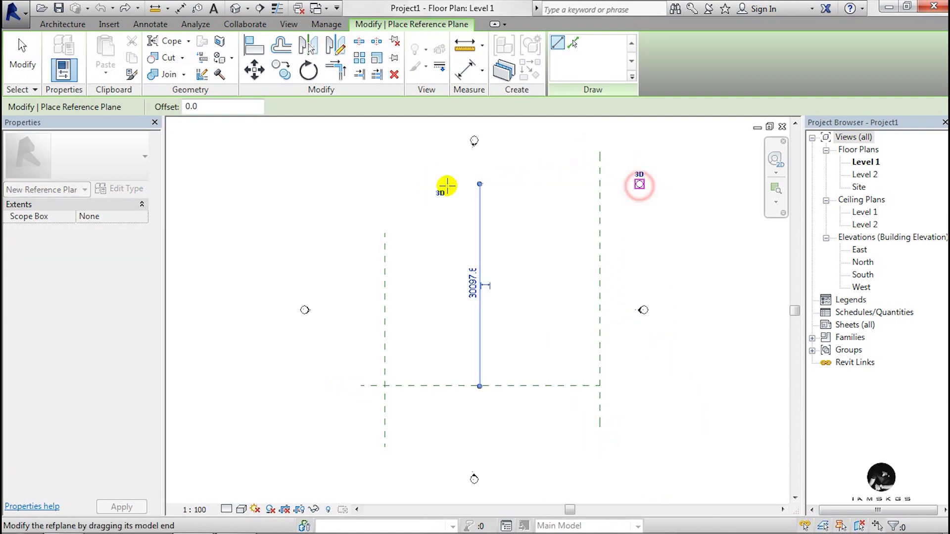
pyautogui.click(465, 151)
pyautogui.click(463, 245)
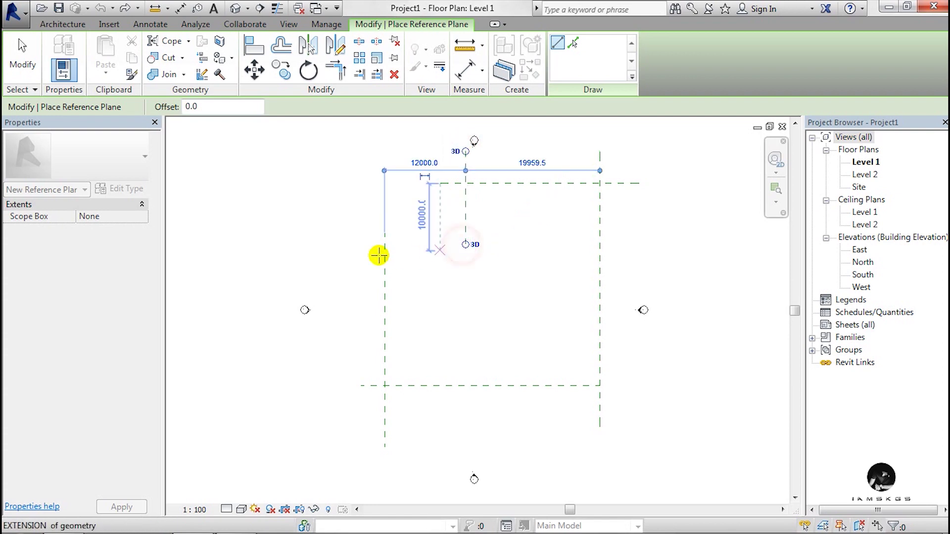
pyautogui.click(377, 244)
pyautogui.click(501, 244)
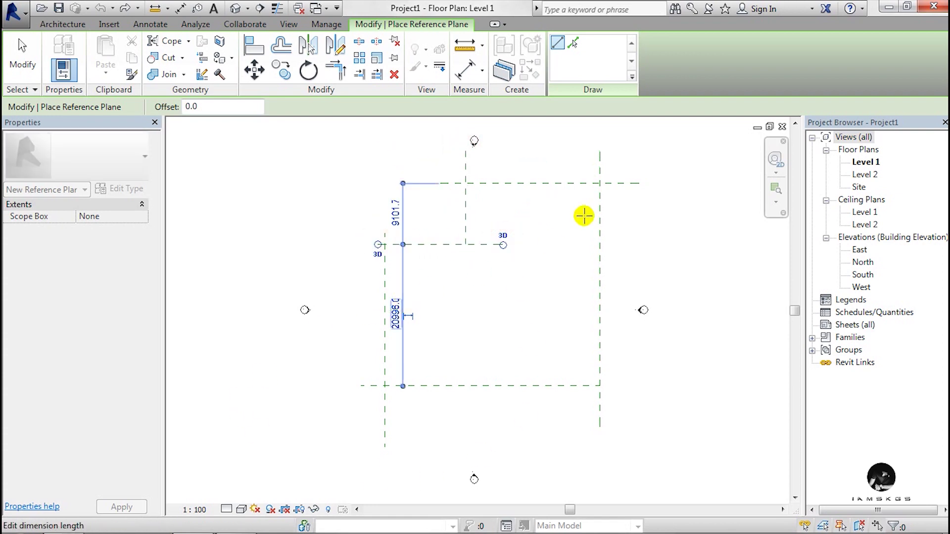
pyautogui.press('Escape')
pyautogui.press('Escape')
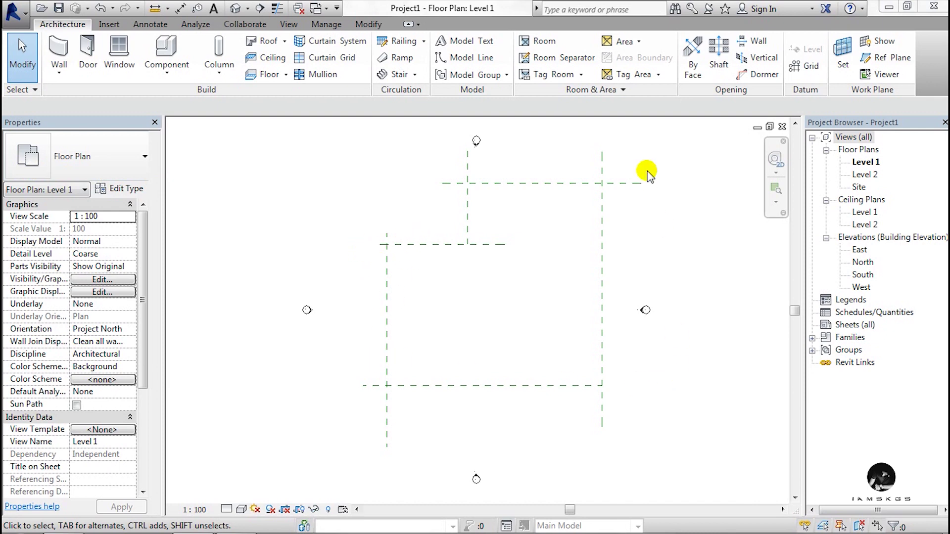
# Start the Wall tool with Location Line set to Core Face: Exterior
pyautogui.click(59, 48)
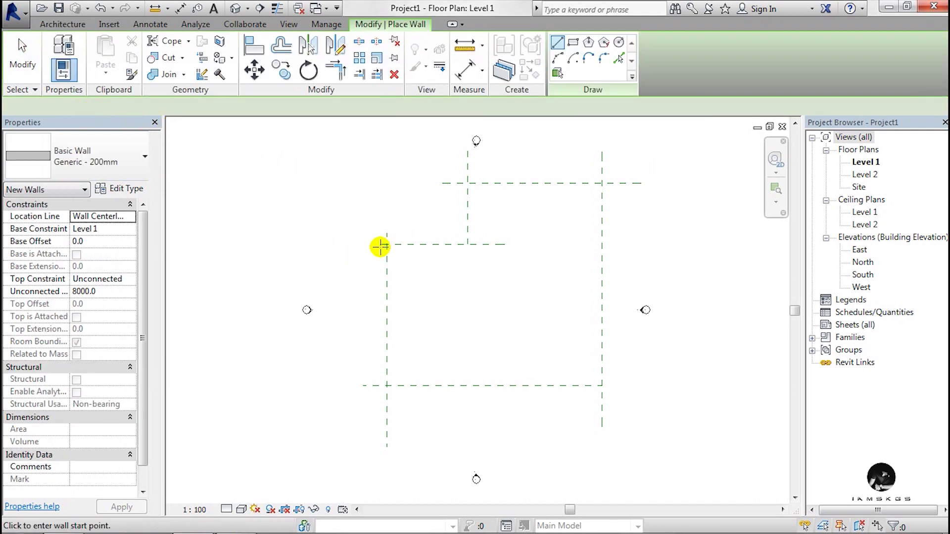
pyautogui.scroll(2, 399, 272)
pyautogui.scroll(1, 399, 272)
pyautogui.click(99, 216)
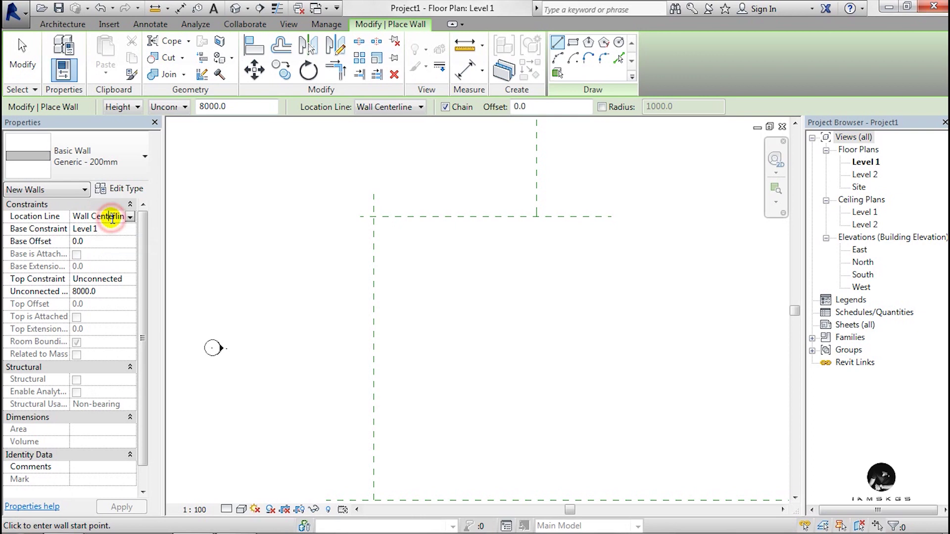
pyautogui.click(129, 218)
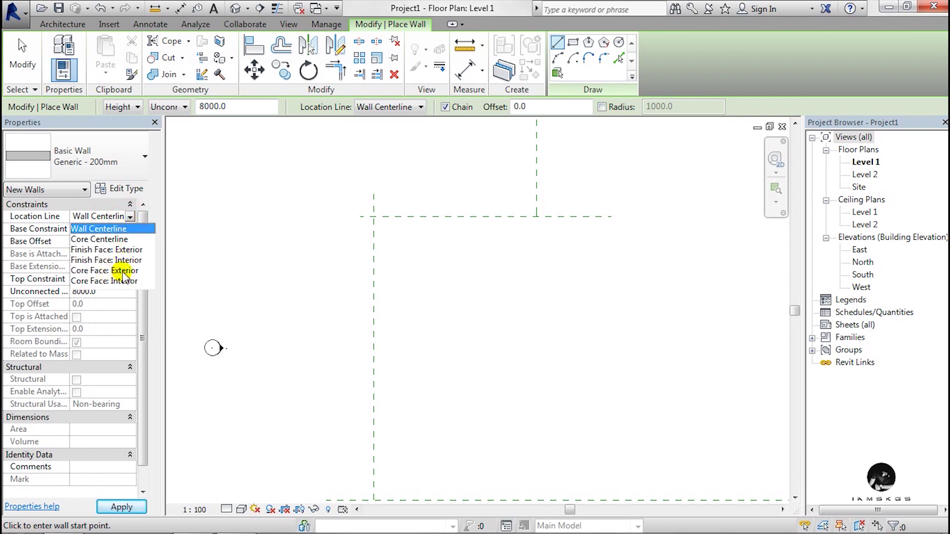
pyautogui.click(122, 271)
# Draw the flipped left vertical wall and the bottom wall to the right intersection
pyautogui.click(373, 216)
pyautogui.scroll(2, 375, 269)
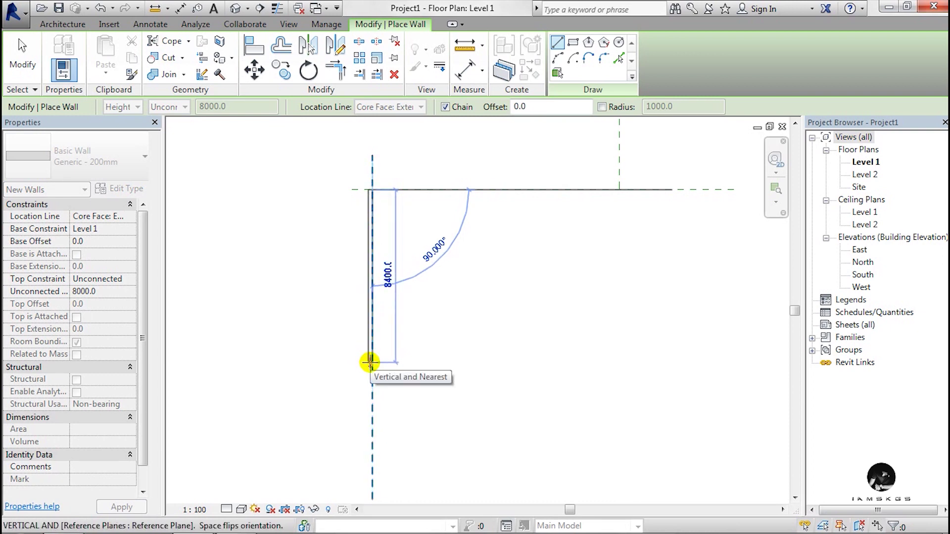
pyautogui.press('space')
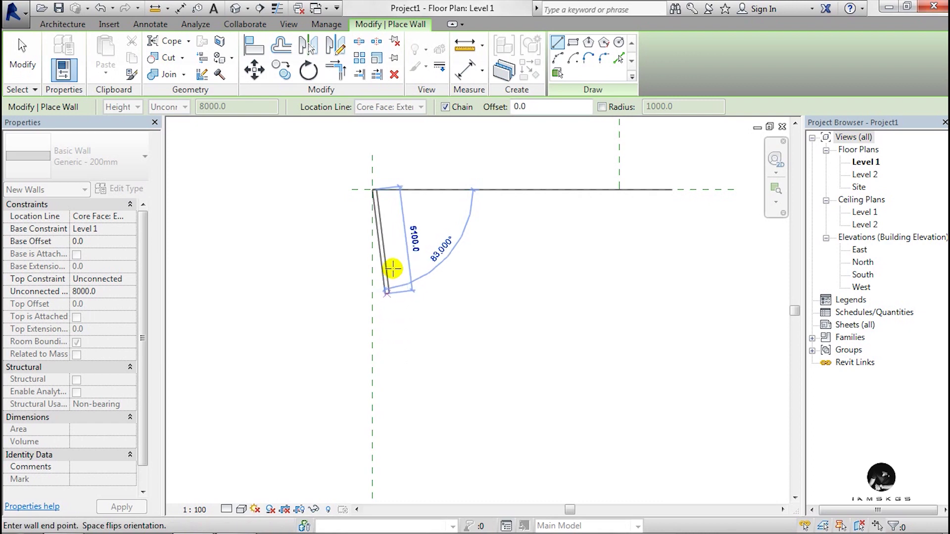
pyautogui.scroll(-1, 401, 371)
pyautogui.moveTo(417, 287); pyautogui.dragTo(426, 93, button='middle')
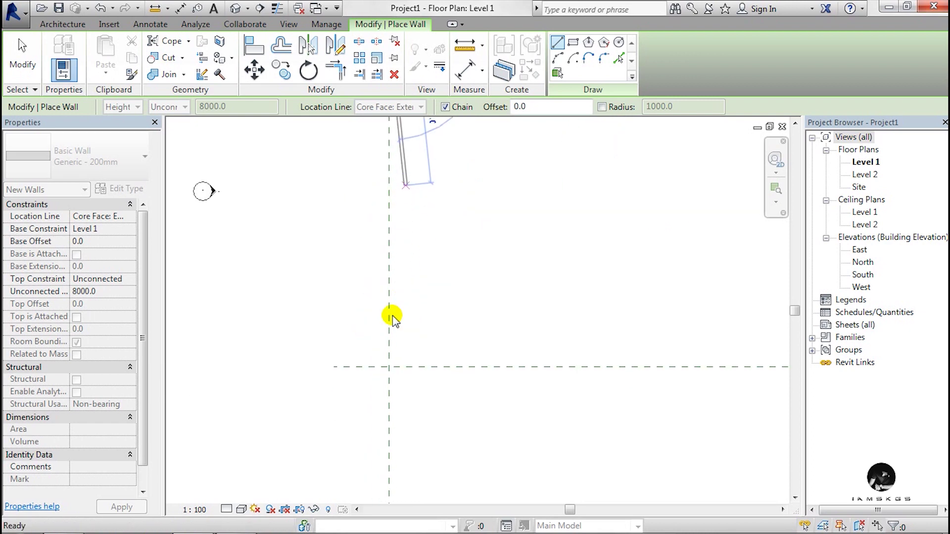
pyautogui.click(394, 367)
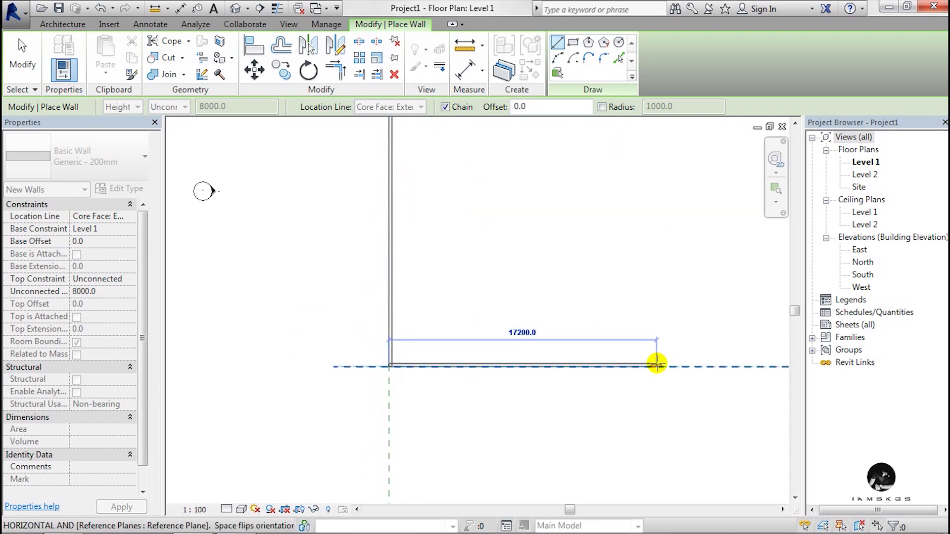
pyautogui.moveTo(658, 361); pyautogui.dragTo(339, 377, button='middle')
pyautogui.click(526, 372)
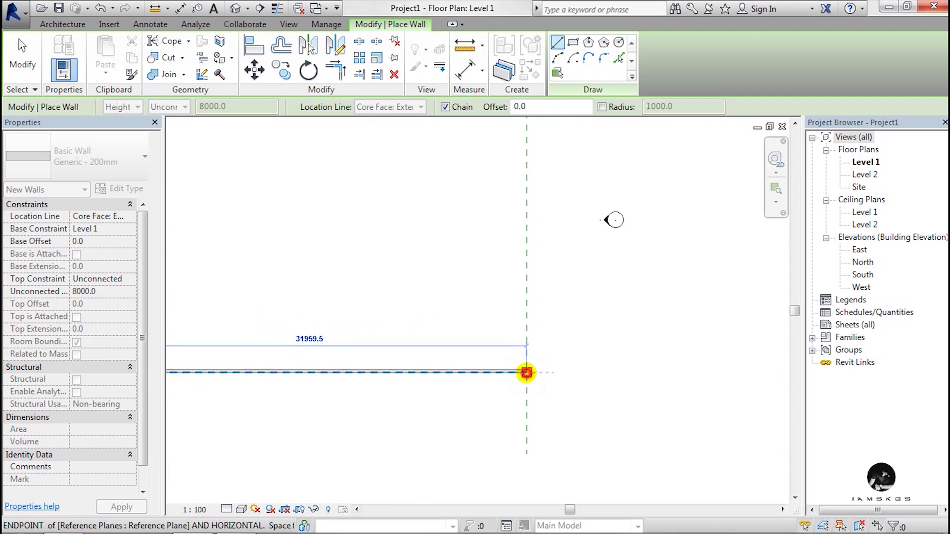
# Continue walls up the right side, across the top and around the step, closing the loop
pyautogui.moveTo(534, 497); pyautogui.dragTo(541, 386, button='middle')
pyautogui.click(534, 279)
pyautogui.click(264, 278)
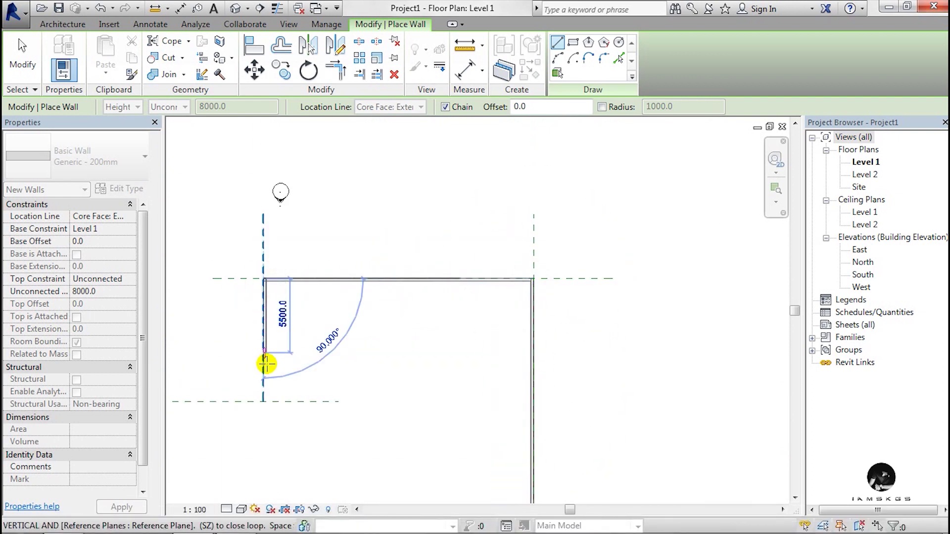
pyautogui.click(237, 396)
pyautogui.moveTo(237, 396); pyautogui.dragTo(693, 424, button='middle')
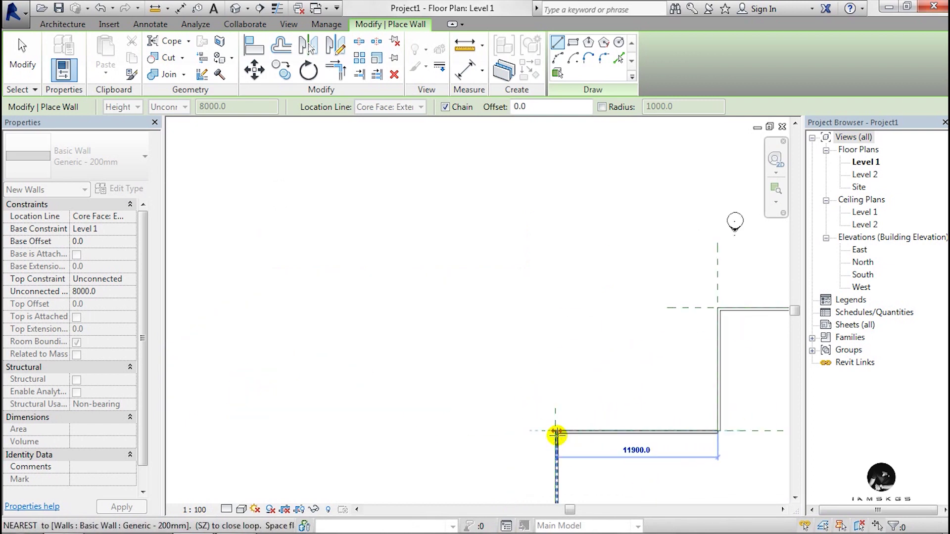
pyautogui.click(555, 436)
pyautogui.moveTo(510, 281); pyautogui.dragTo(276, 153, button='middle')
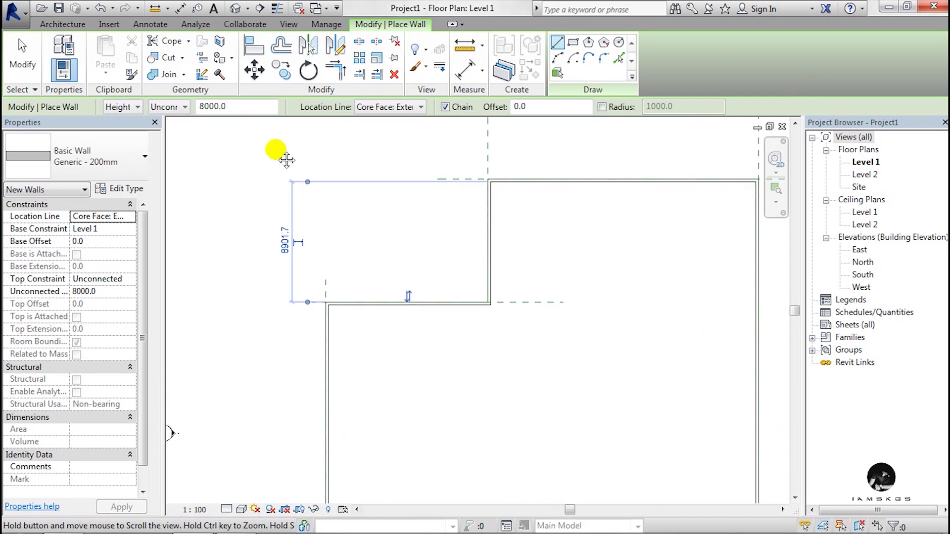
pyautogui.moveTo(515, 265); pyautogui.dragTo(505, 244, button='middle')
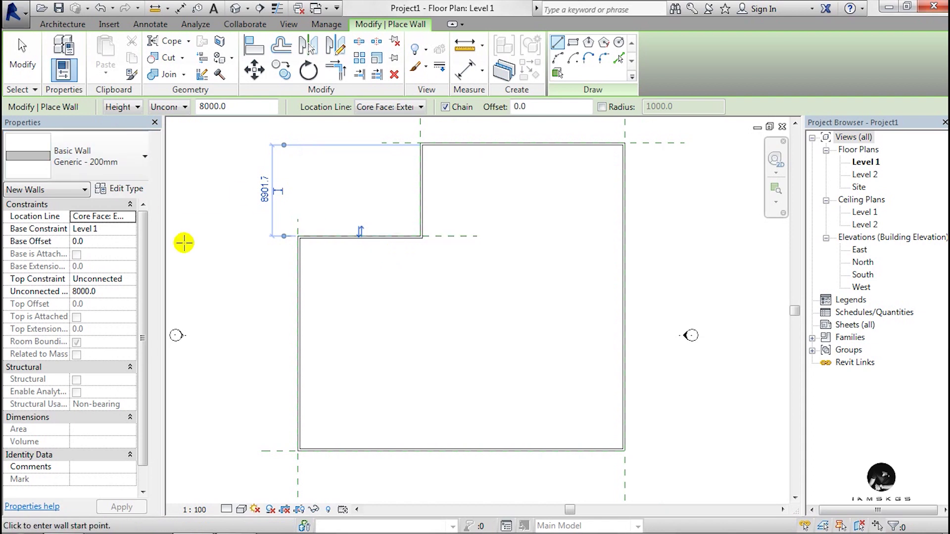
# End wall placement, minimize Revit, and refresh the Windows desktop
pyautogui.click(21, 57)
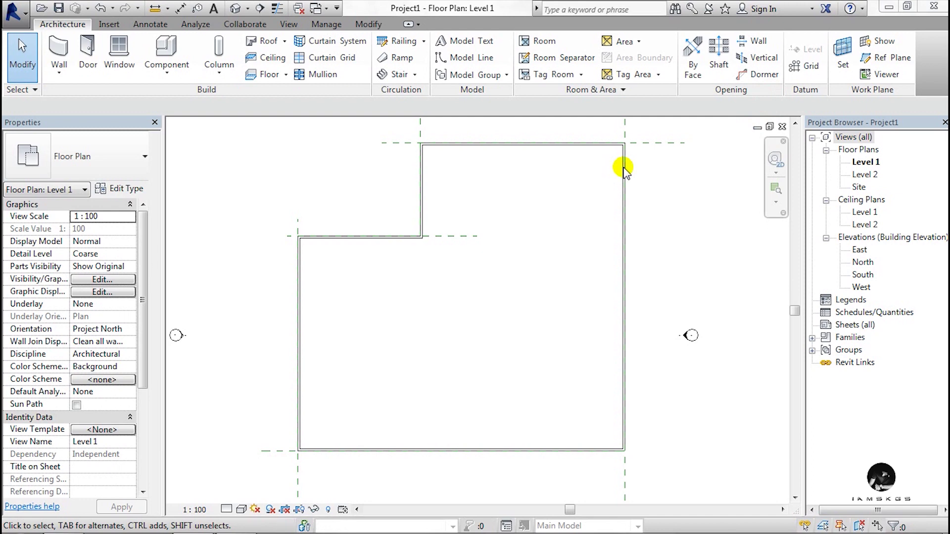
pyautogui.click(889, 6)
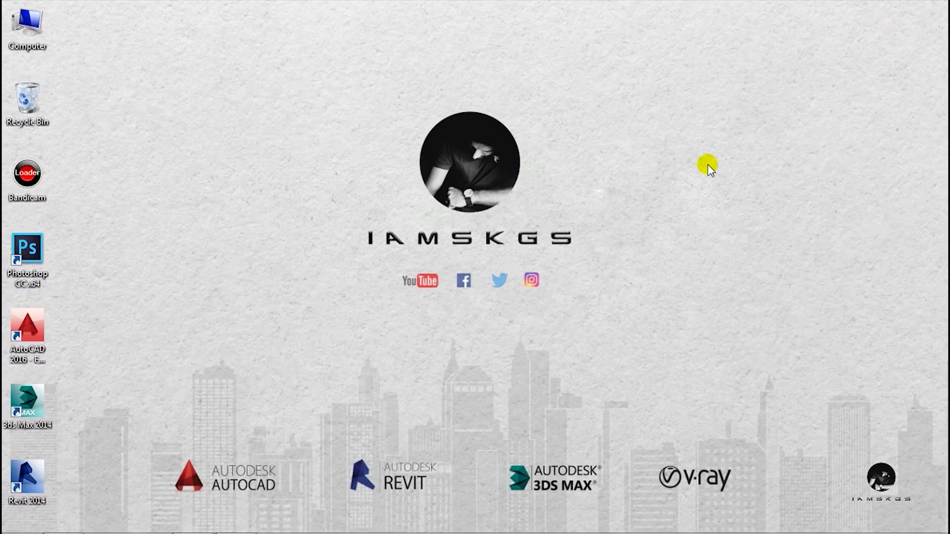
pyautogui.moveTo(708, 166); pyautogui.dragTo(342, 302)
pyautogui.rightClick(258, 53)
pyautogui.click(275, 89)
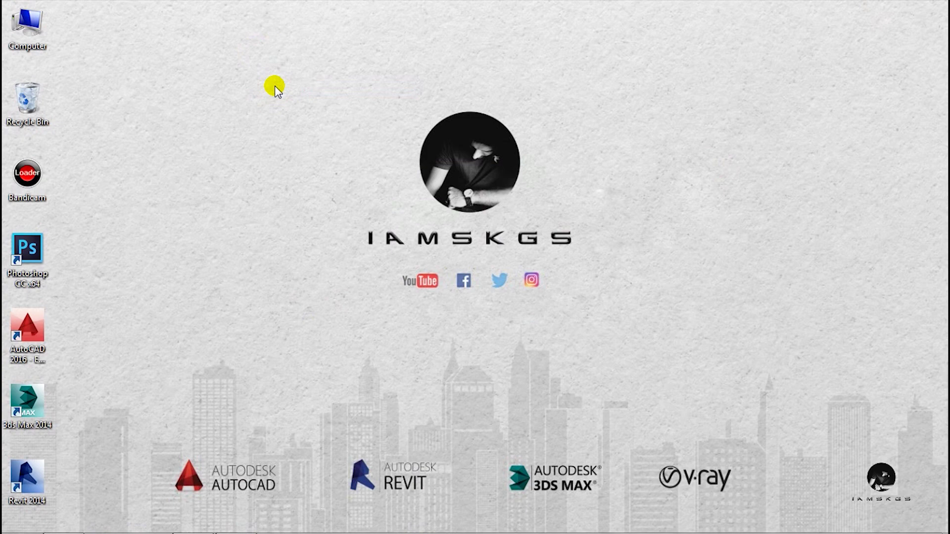